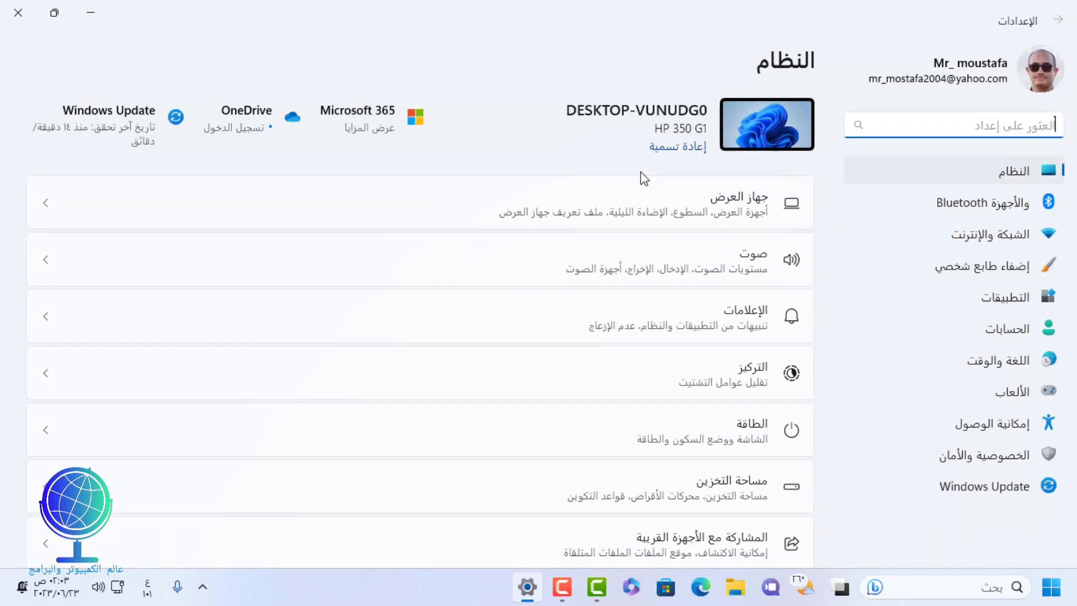
# Open the additional Windows features (ميزات إضافية لـ Windows) from the optional features of the Apps settings, and close Settings.
pyautogui.click(987, 312)
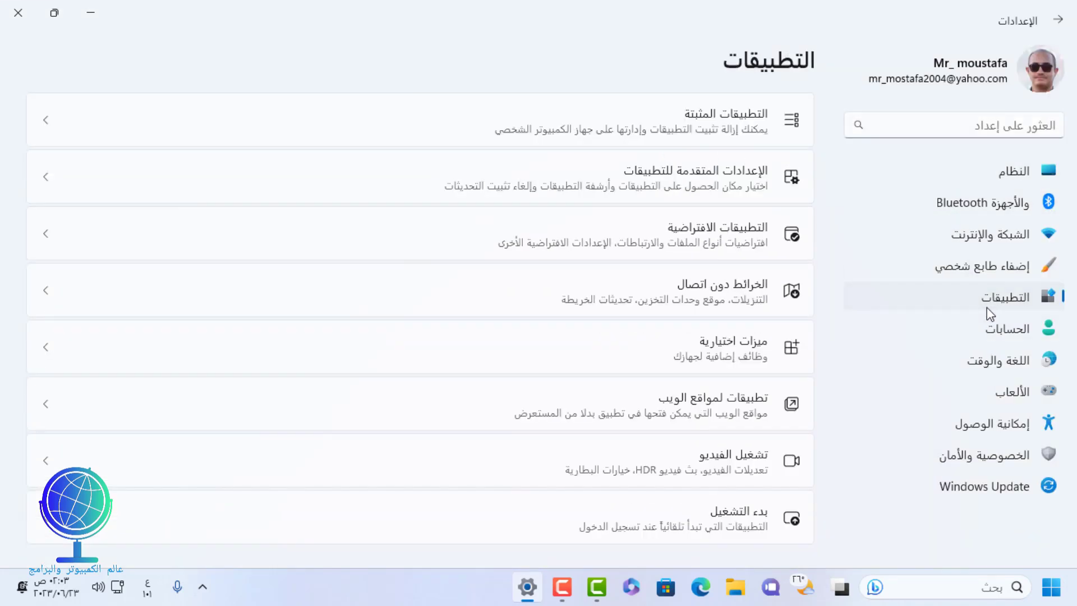
pyautogui.click(735, 345)
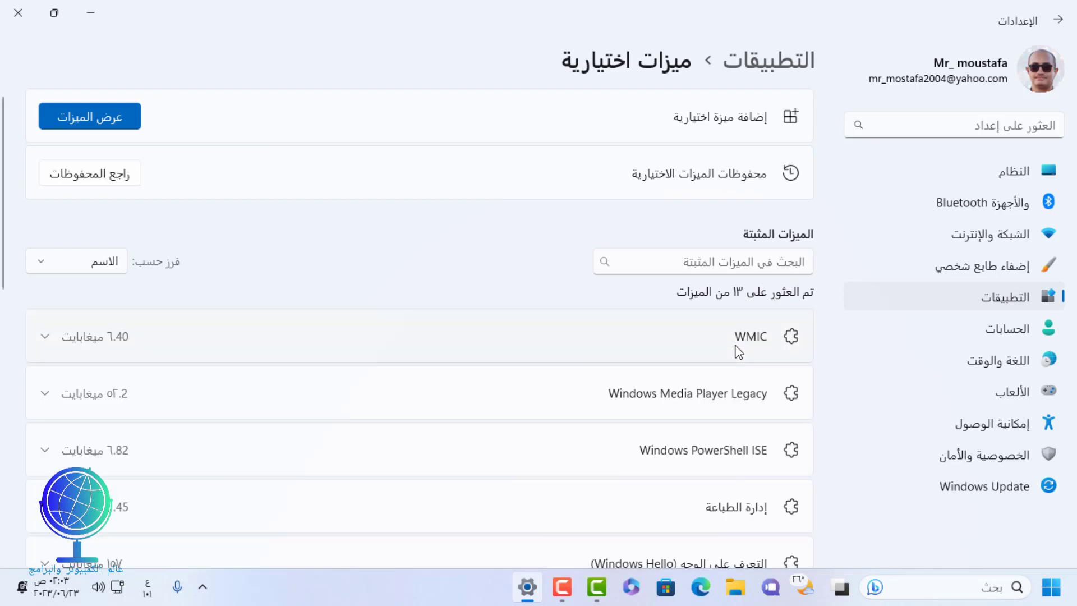
pyautogui.scroll(-10, 736, 351)
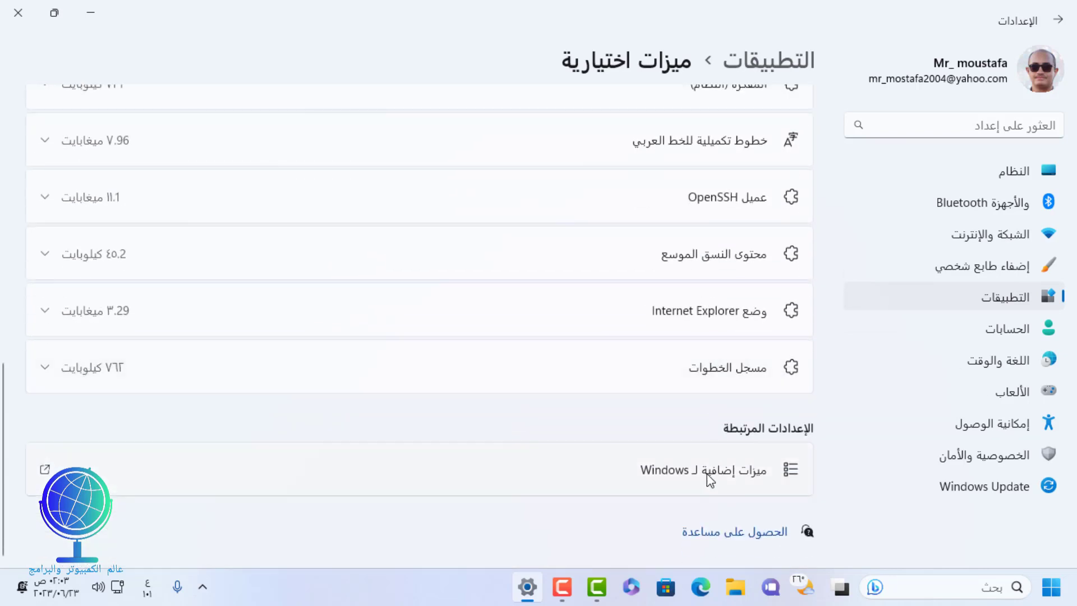
pyautogui.click(706, 472)
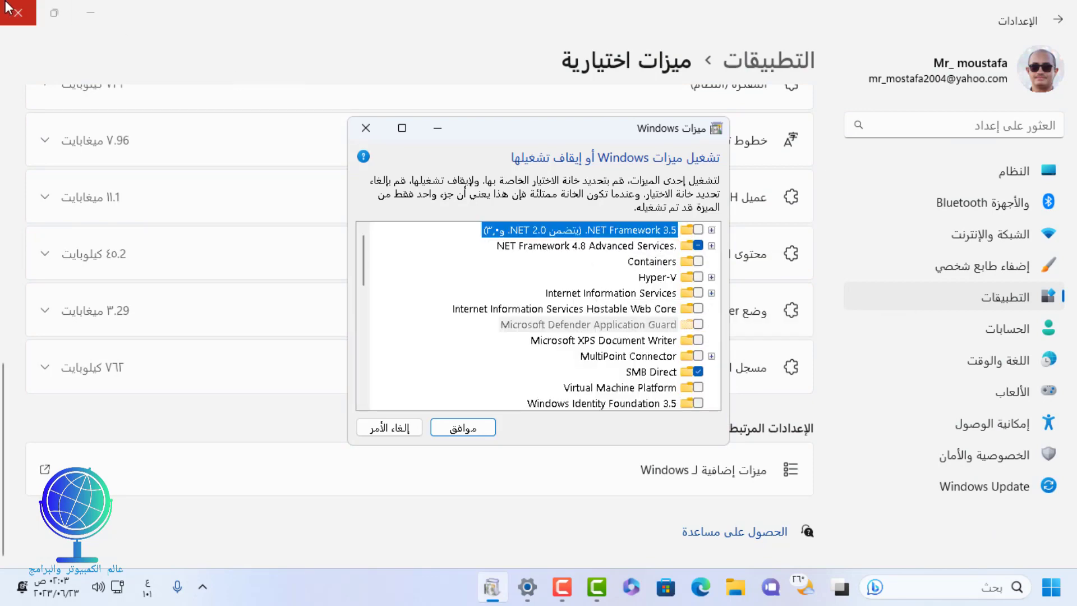
pyautogui.click(18, 12)
# Enable DirectPlay under Legacy Components (المكونات القديمة), apply the Windows feature change and close the finished dialog.
pyautogui.scroll(-2, 614, 356)
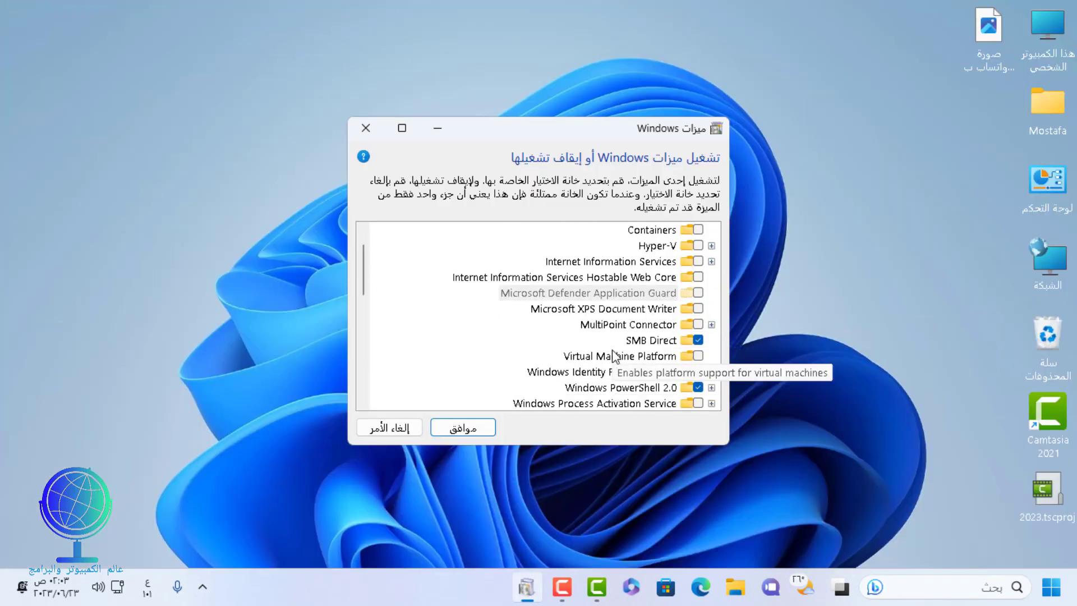
pyautogui.scroll(-1, 616, 356)
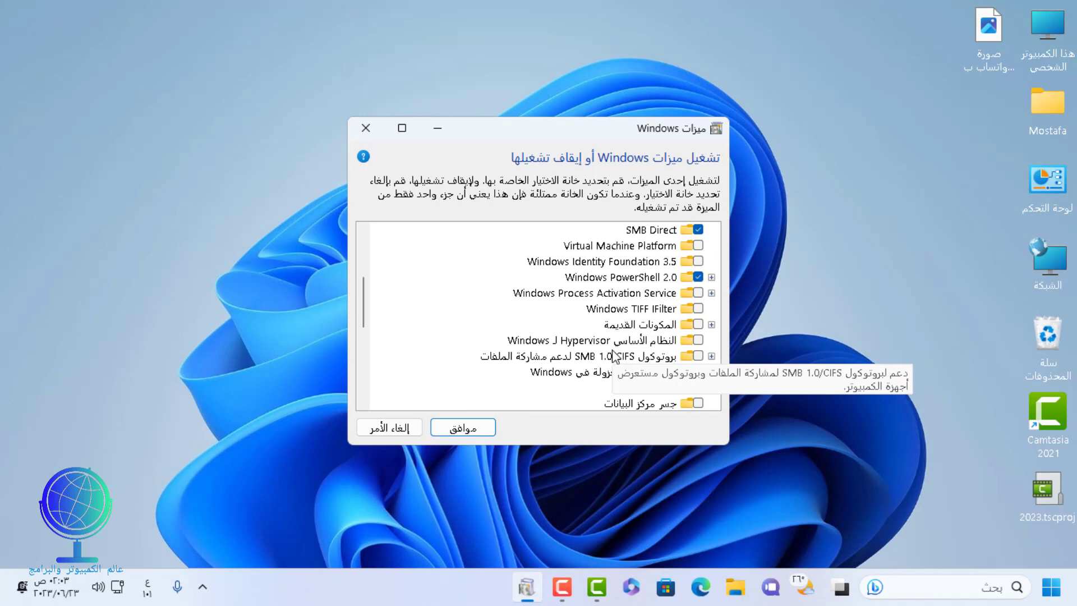
pyautogui.scroll(-1, 615, 356)
pyautogui.click(698, 293)
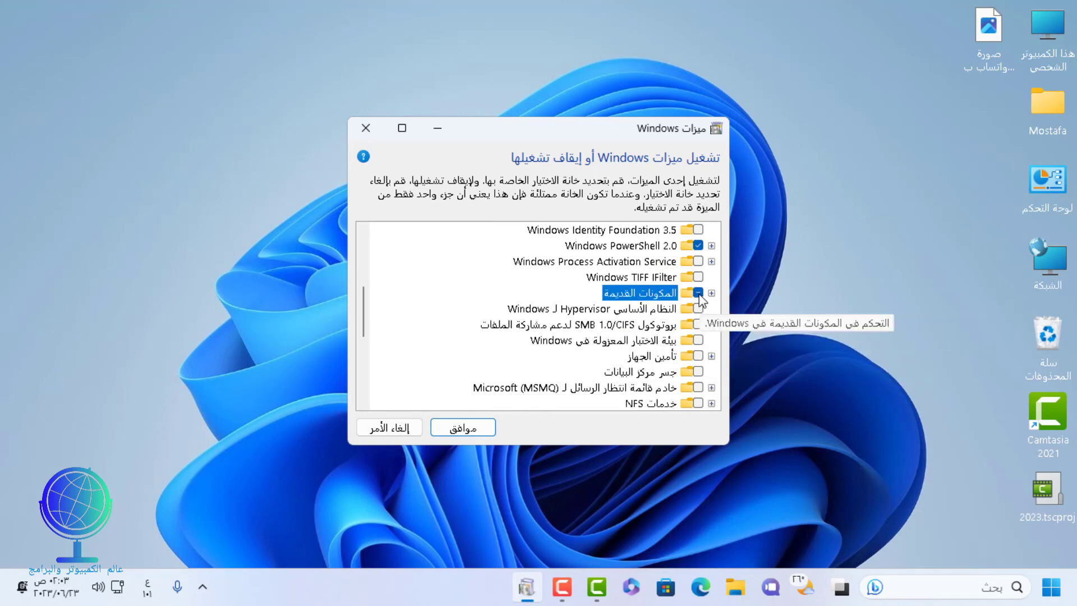
pyautogui.click(711, 293)
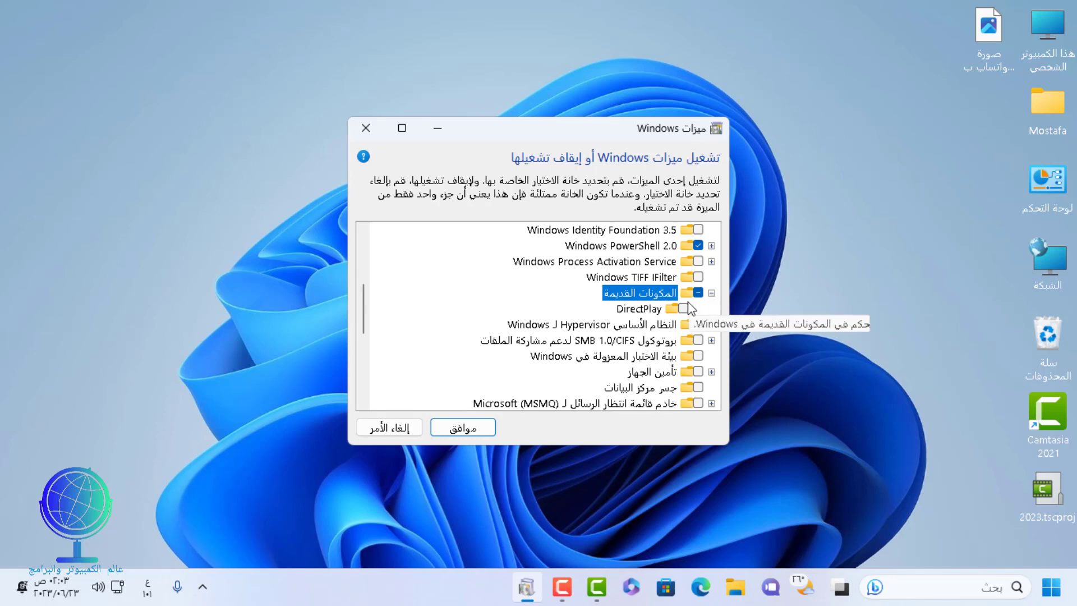
pyautogui.click(684, 309)
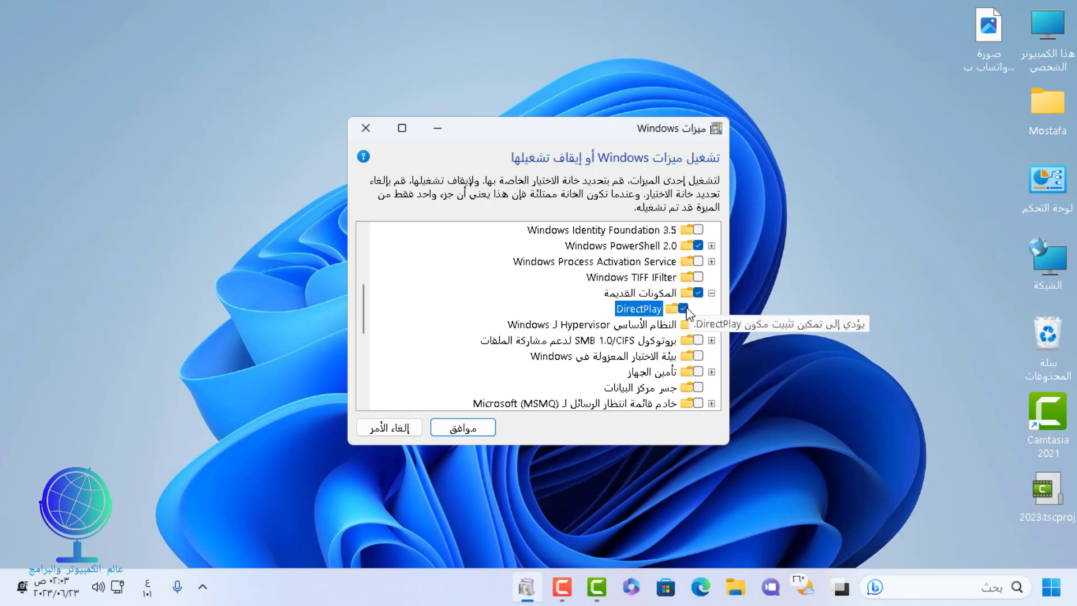
pyautogui.click(476, 426)
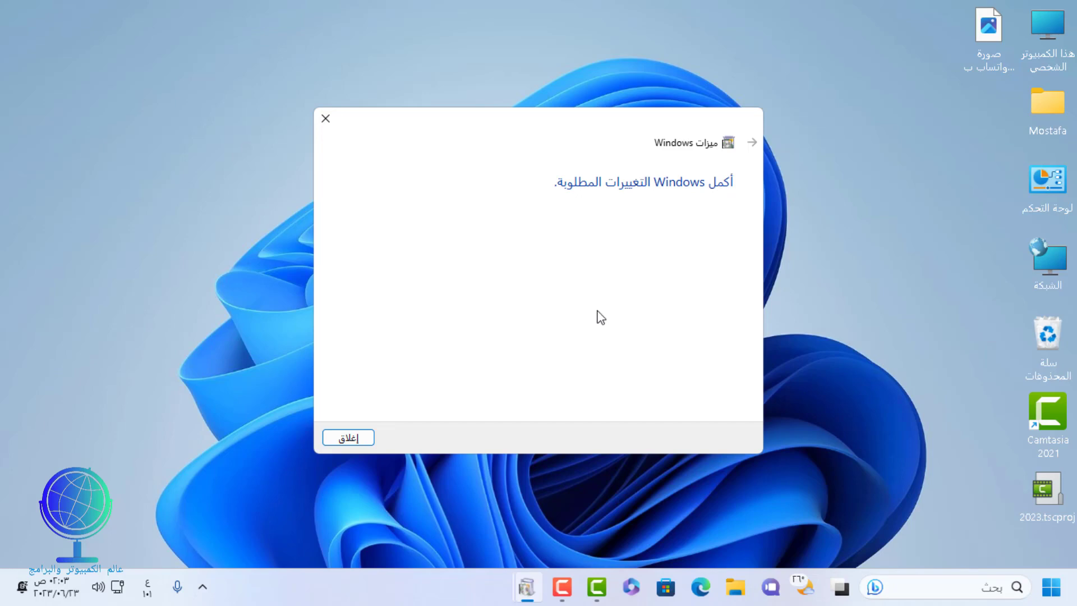
pyautogui.click(363, 437)
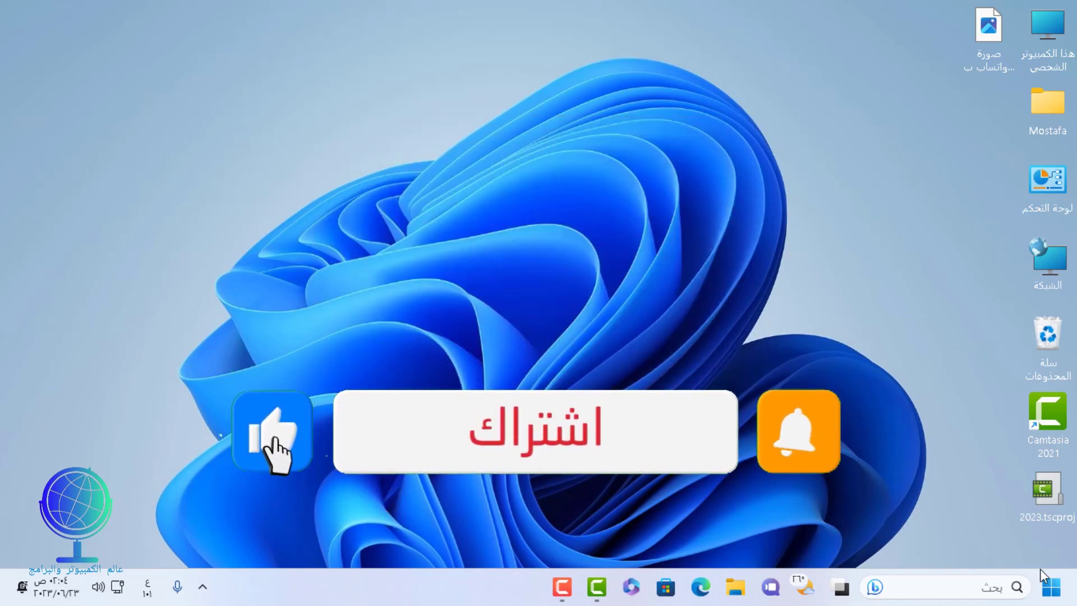
# Reopen Settings and bring up the list of available optional features to add for apps.
pyautogui.click(1047, 594)
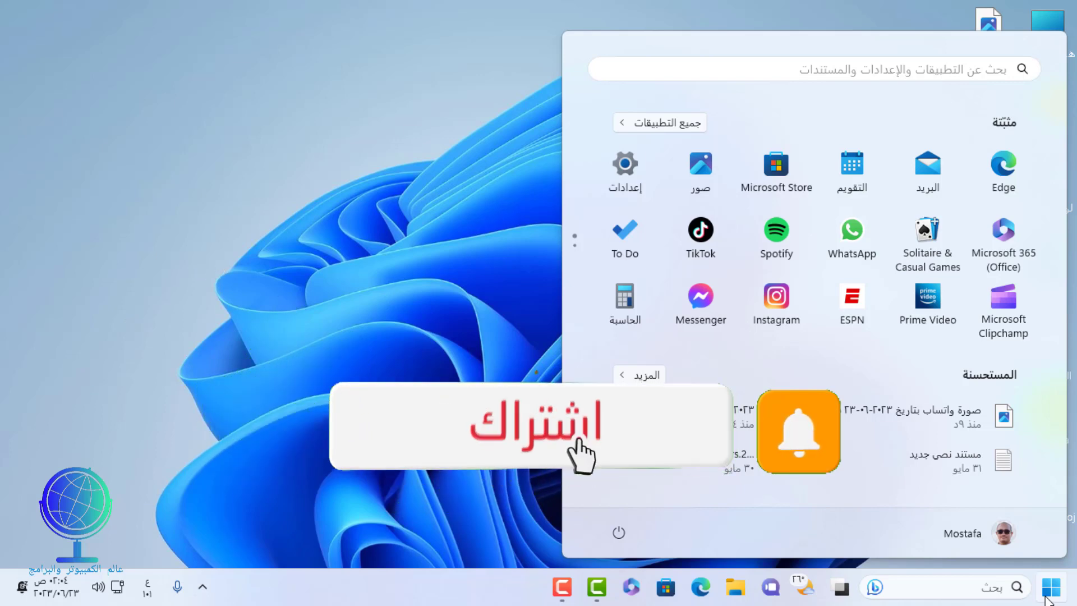
pyautogui.click(625, 174)
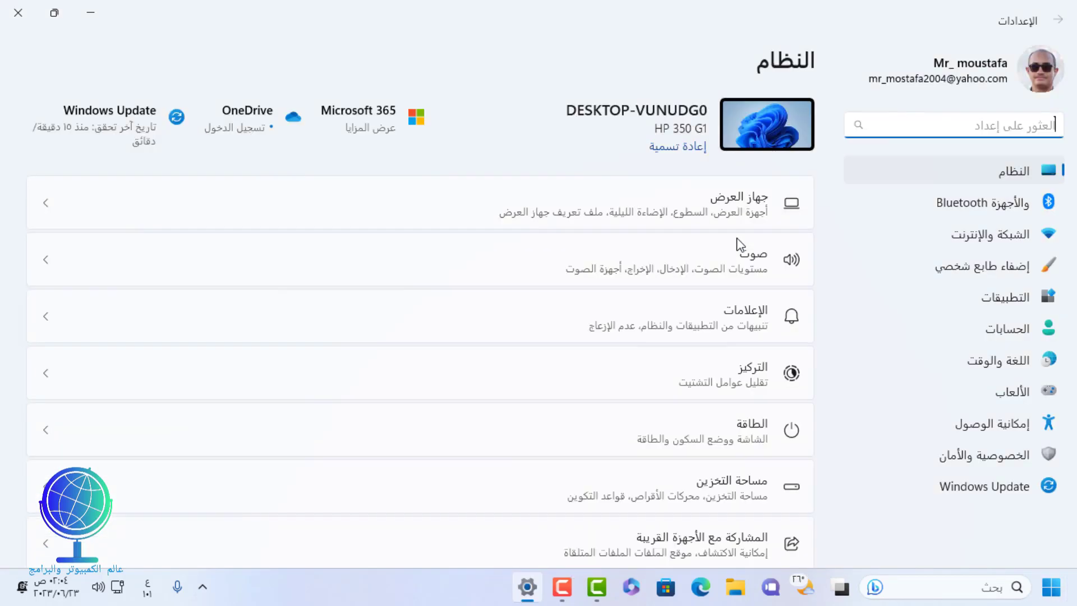
pyautogui.click(1007, 297)
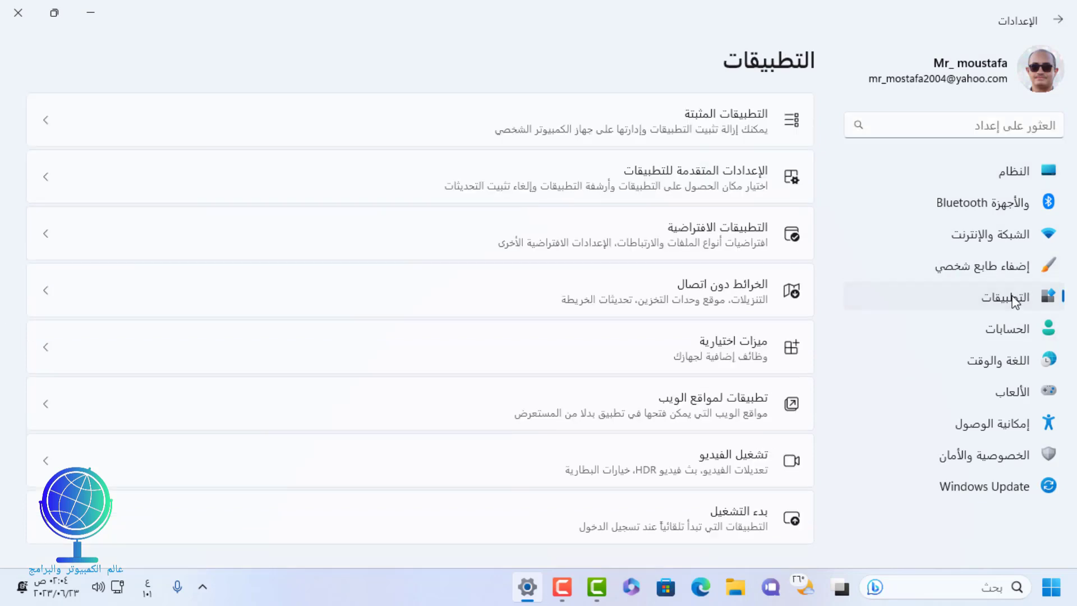
pyautogui.click(698, 357)
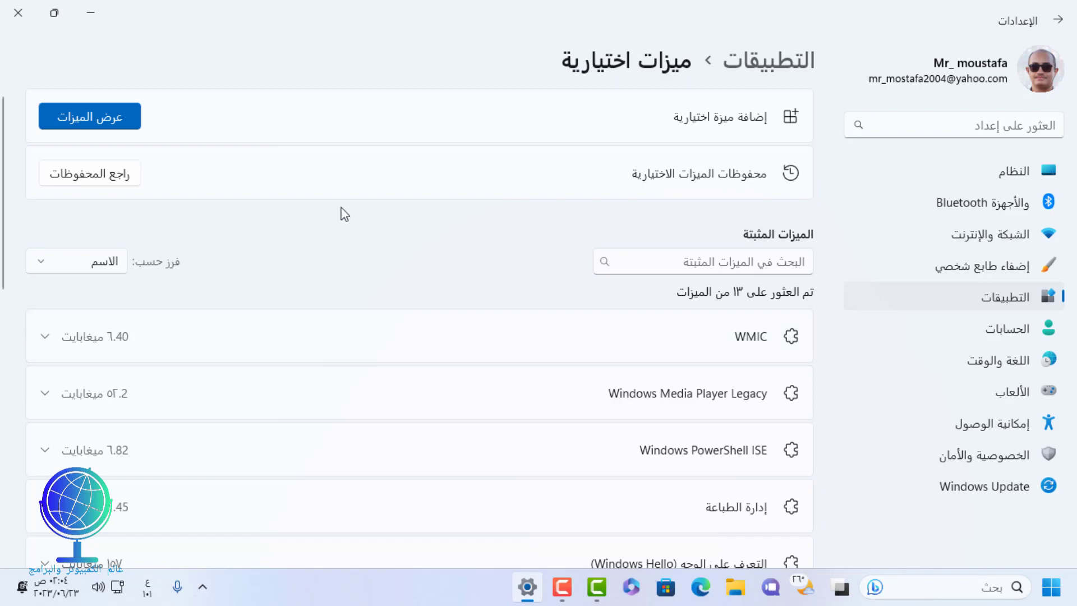
pyautogui.click(118, 122)
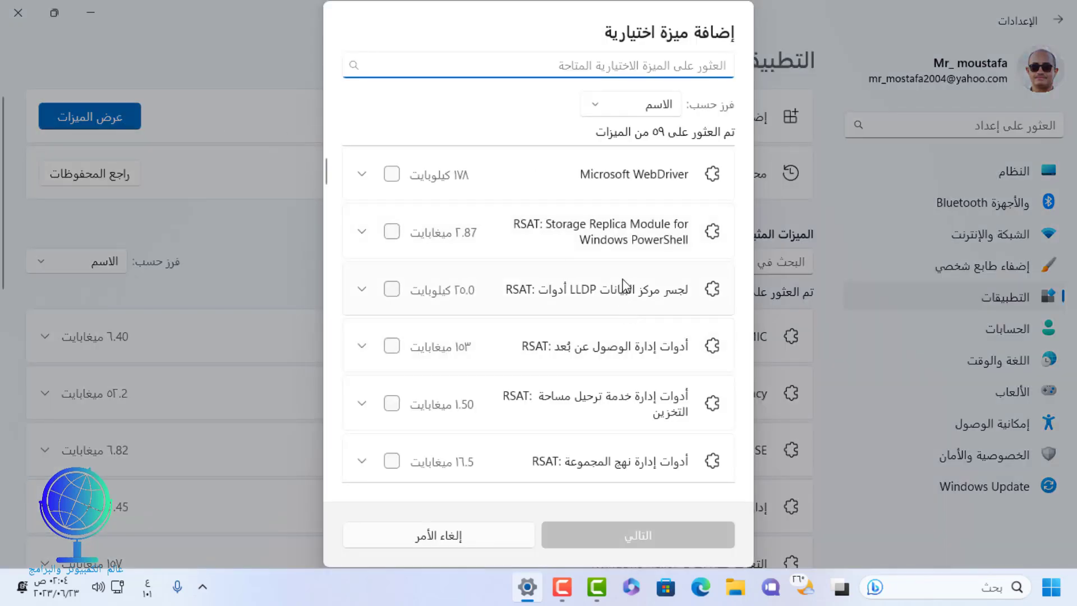
# Select the Wireless Display (جهاز عرض لاسلكي) optional feature and install it.
pyautogui.scroll(-3, 626, 283)
pyautogui.scroll(-5, 626, 284)
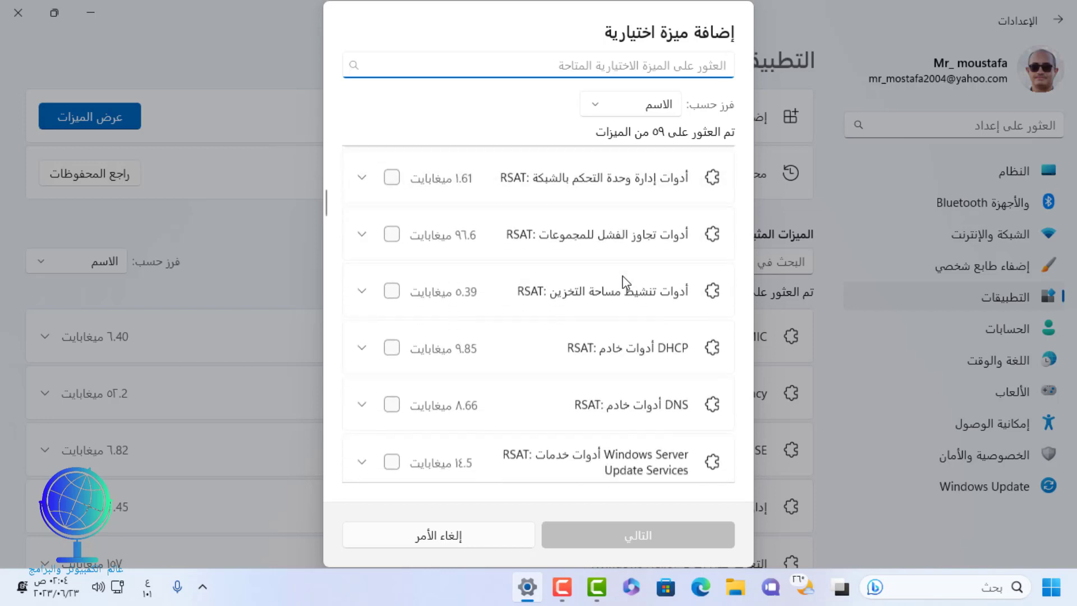
pyautogui.scroll(-5, 627, 283)
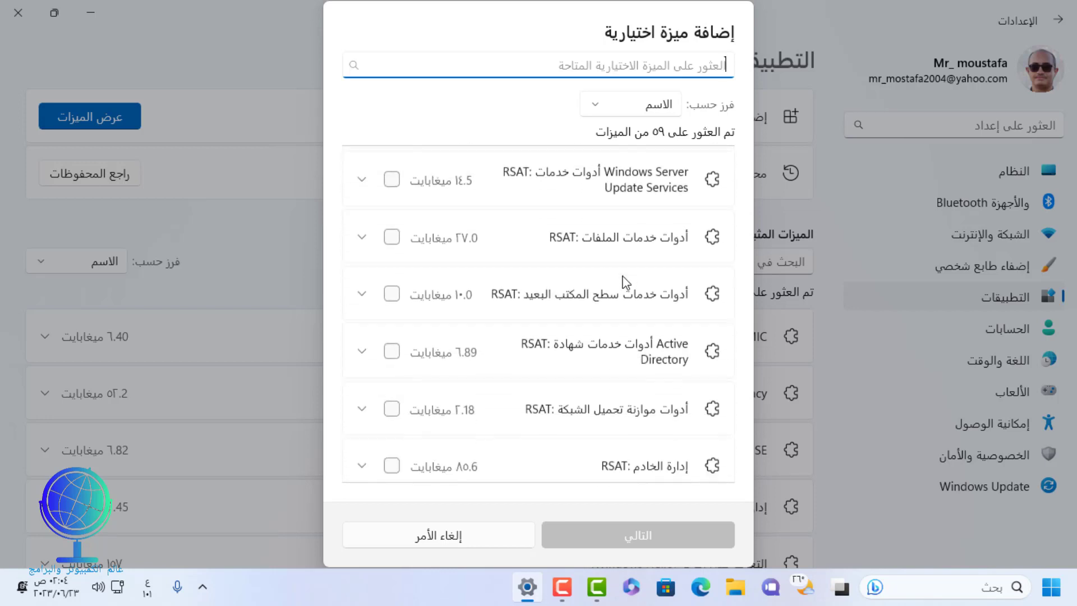
pyautogui.scroll(-7, 626, 283)
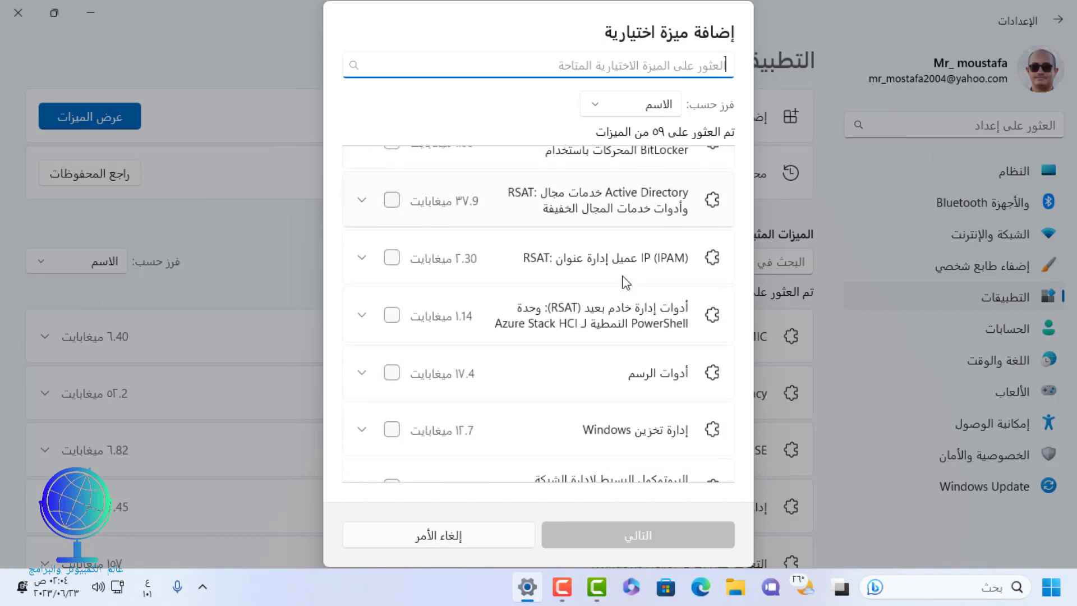
pyautogui.scroll(-5, 626, 283)
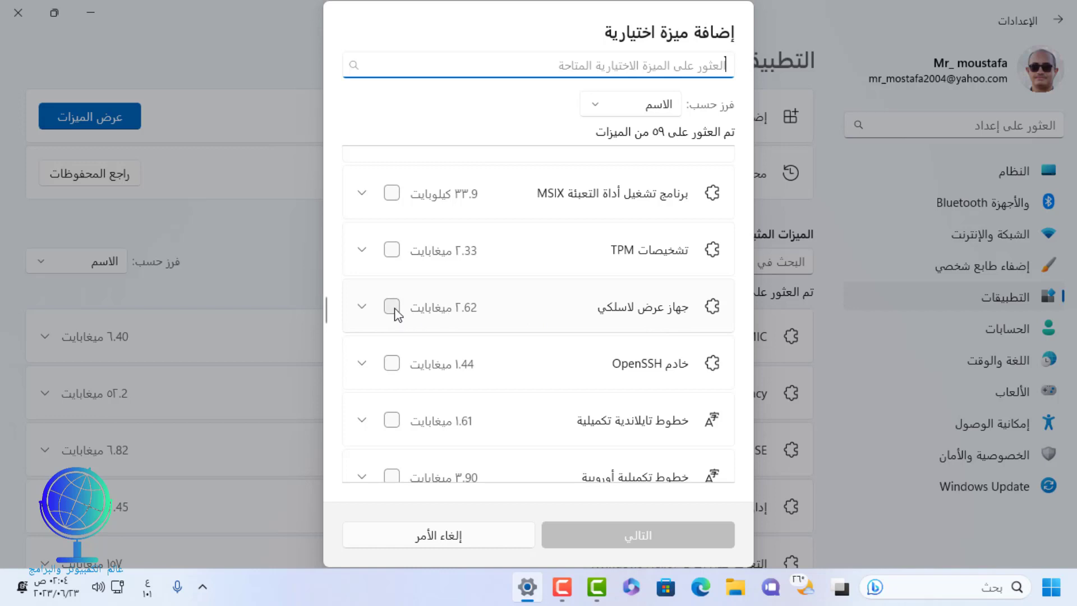
pyautogui.click(392, 307)
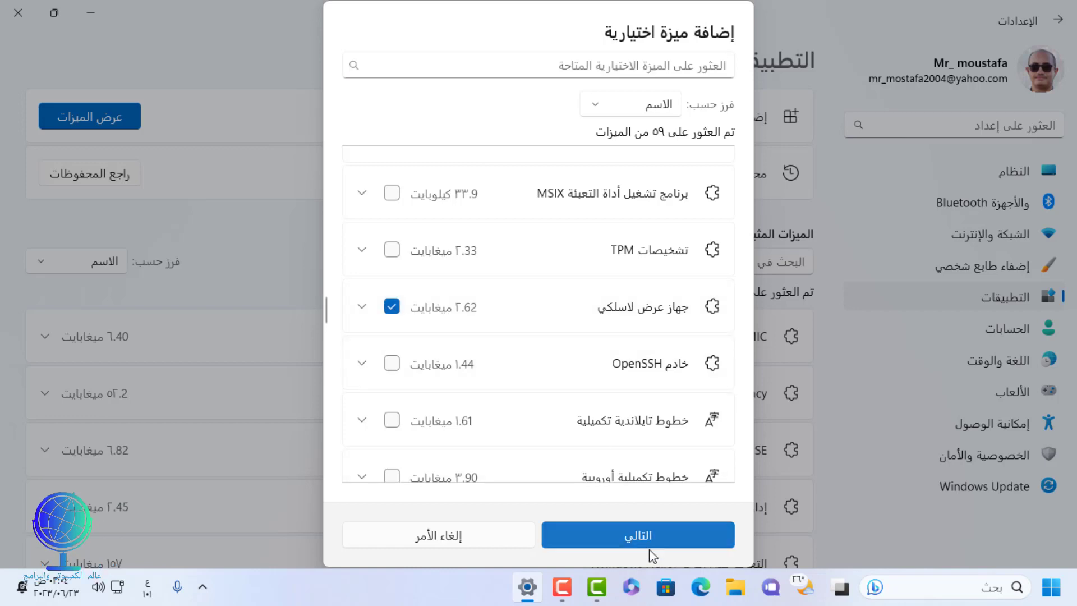
pyautogui.click(612, 532)
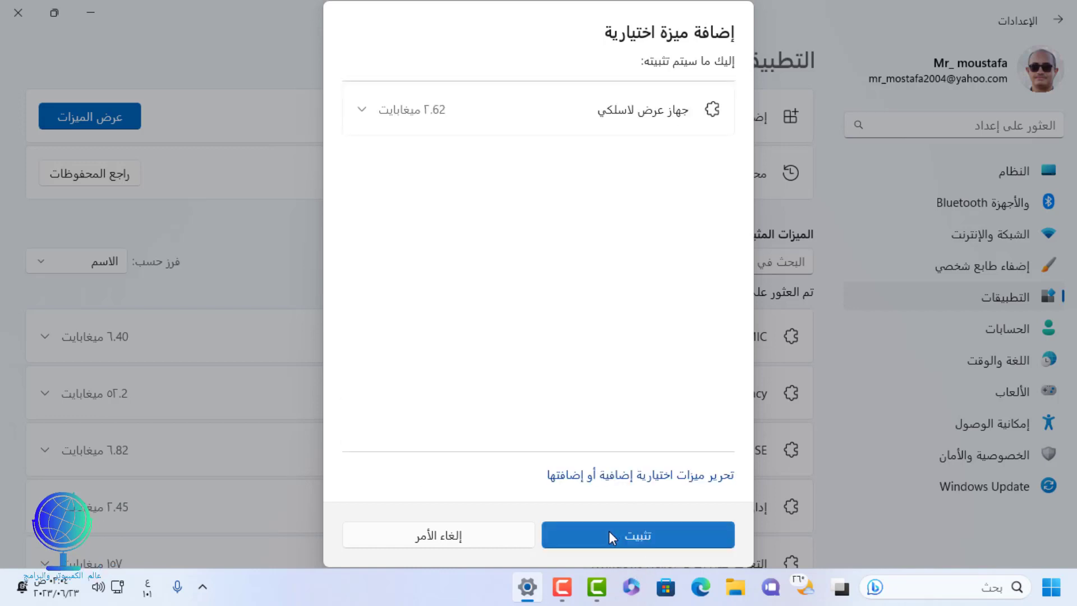
pyautogui.click(609, 535)
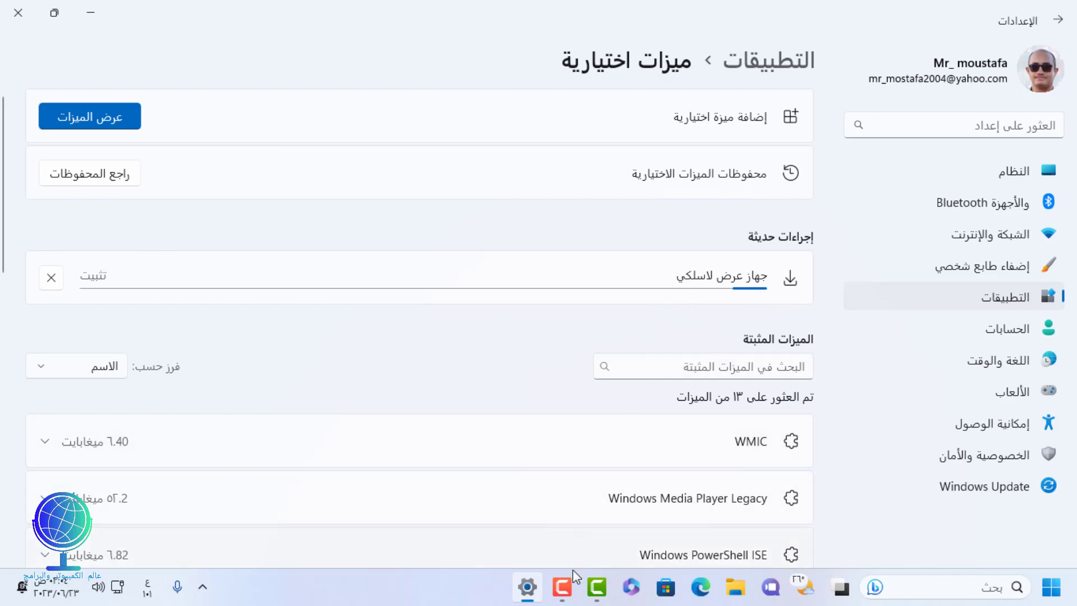
pyautogui.moveTo(569, 598)
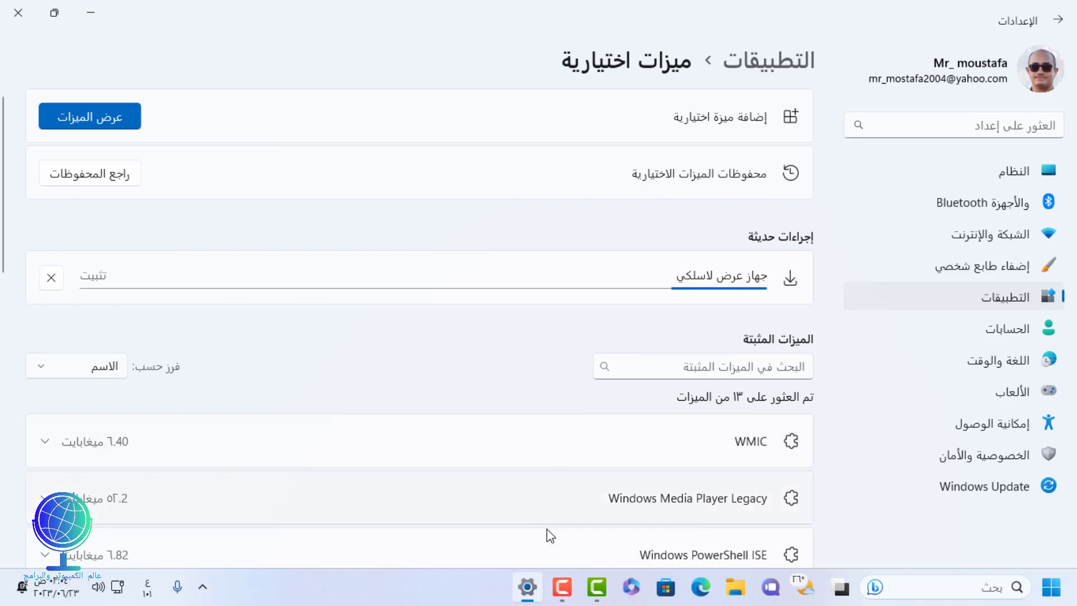
pyautogui.click(562, 587)
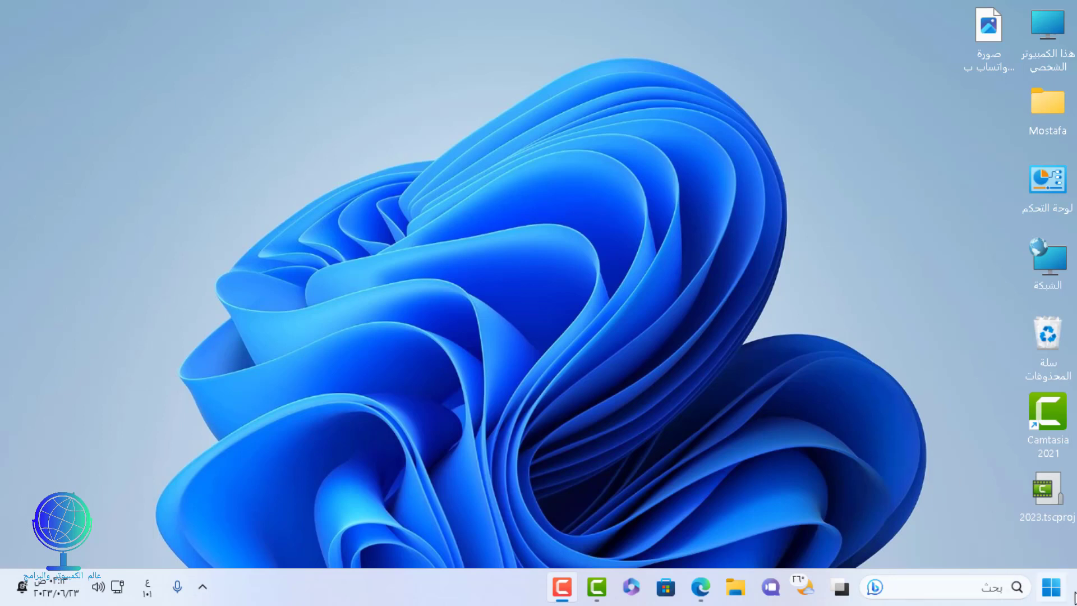
# Launch the installed Wireless Display (جهاز عرض لاسلكي) app from the list of all apps and maximize its window.
pyautogui.click(1051, 587)
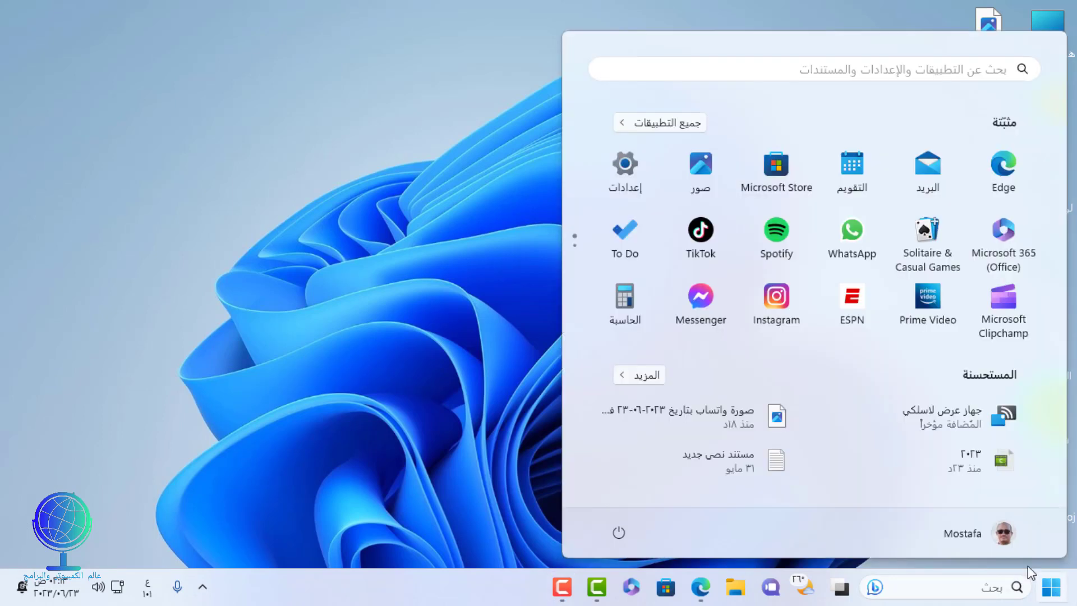
pyautogui.click(687, 126)
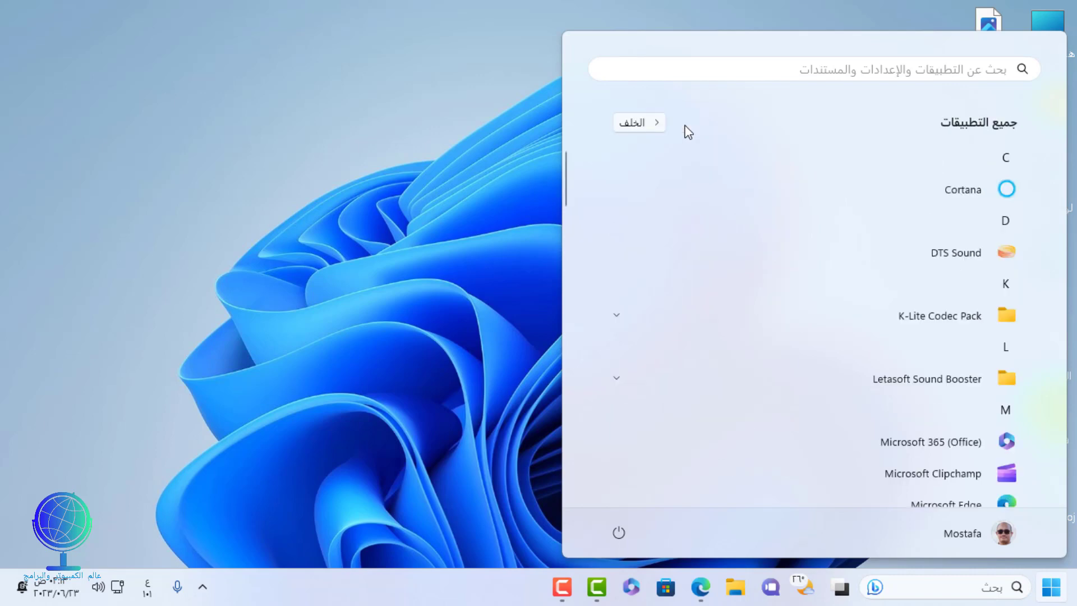
pyautogui.scroll(-10, 847, 294)
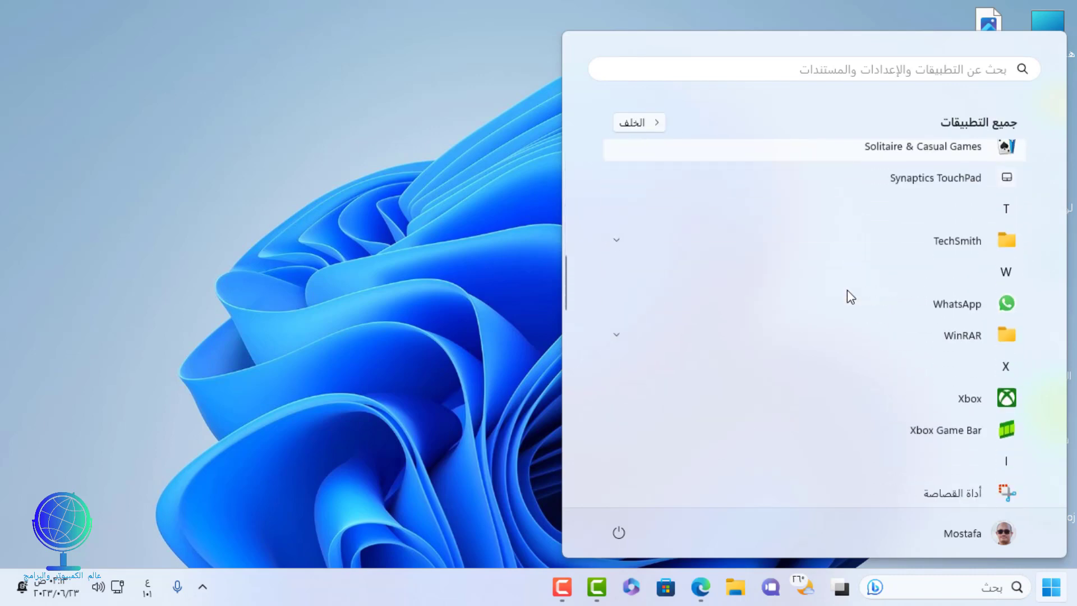
pyautogui.scroll(-10, 847, 291)
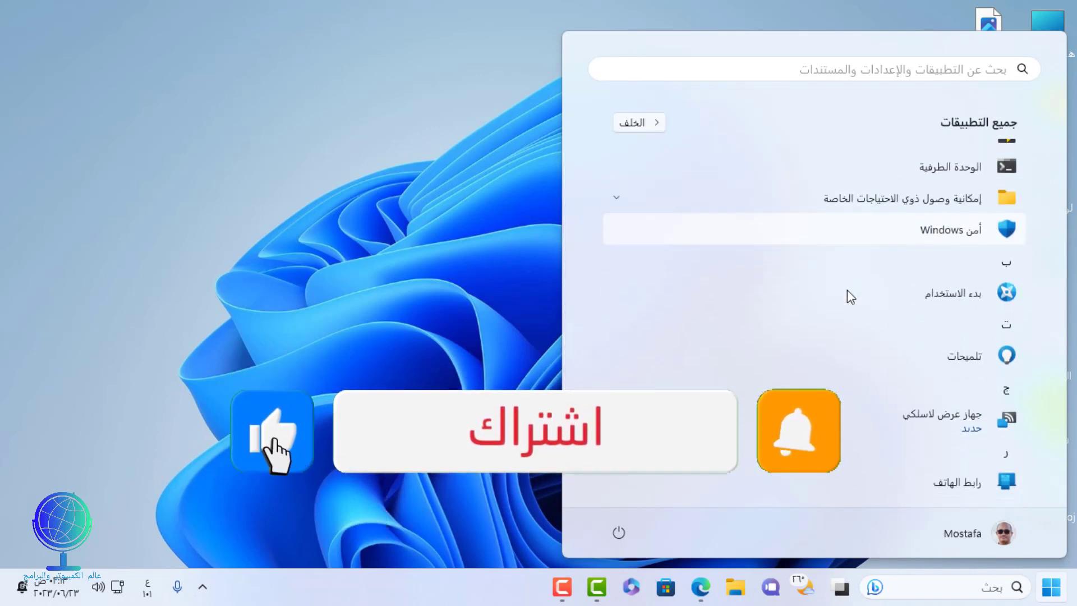
pyautogui.scroll(-5, 846, 292)
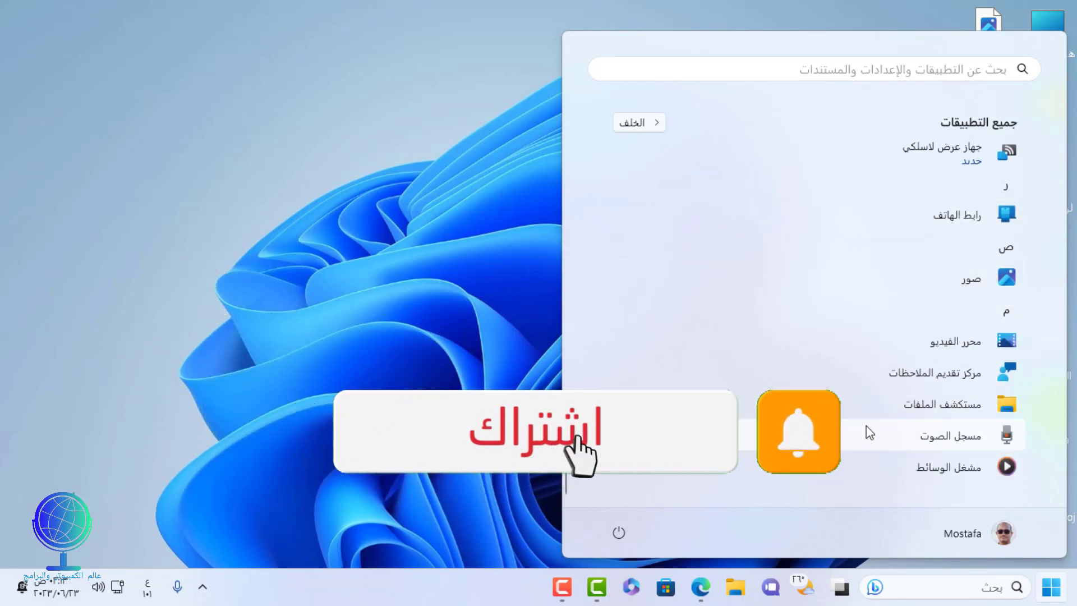
pyautogui.scroll(3, 865, 422)
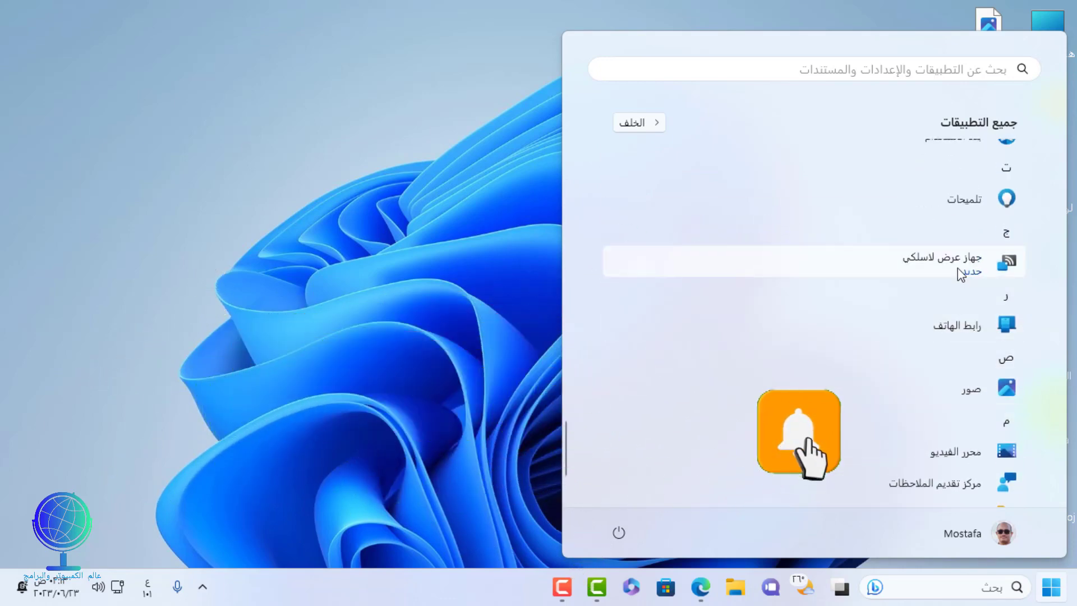
pyautogui.click(957, 264)
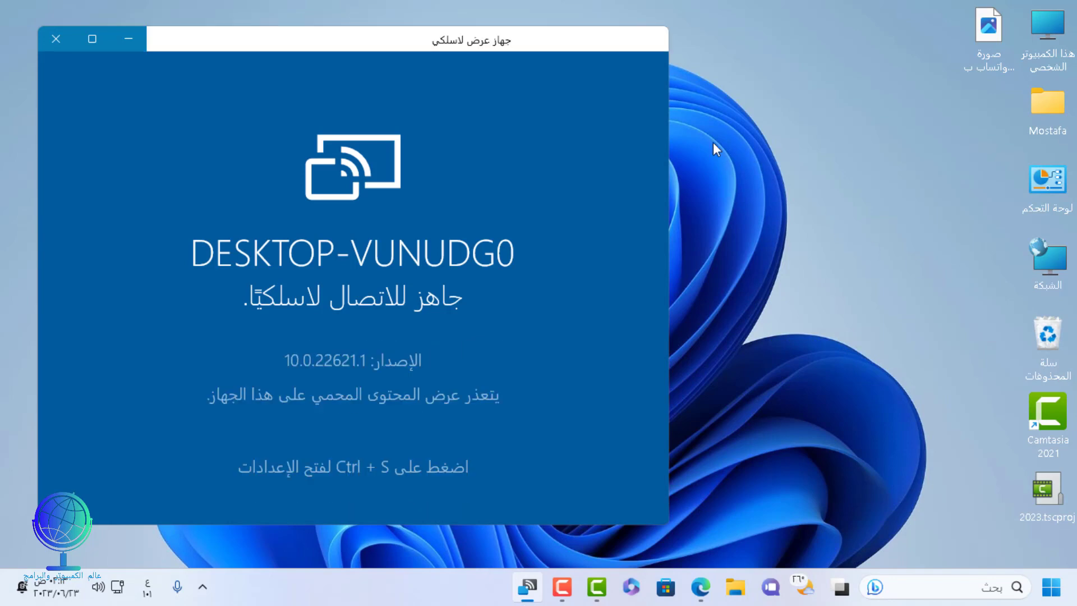
pyautogui.moveTo(526, 48); pyautogui.dragTo(772, 58)
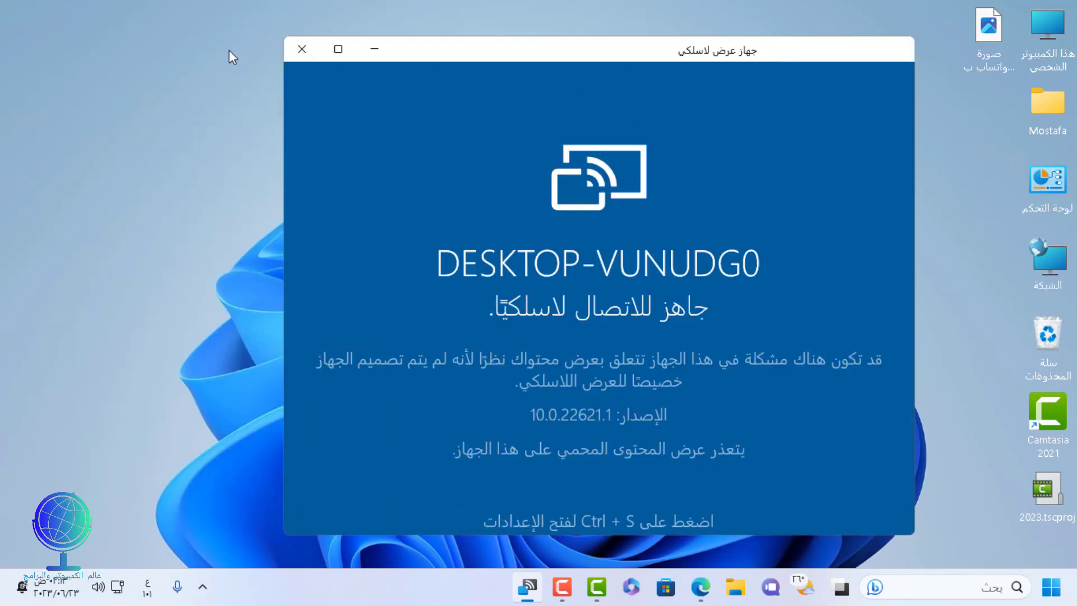
pyautogui.click(337, 52)
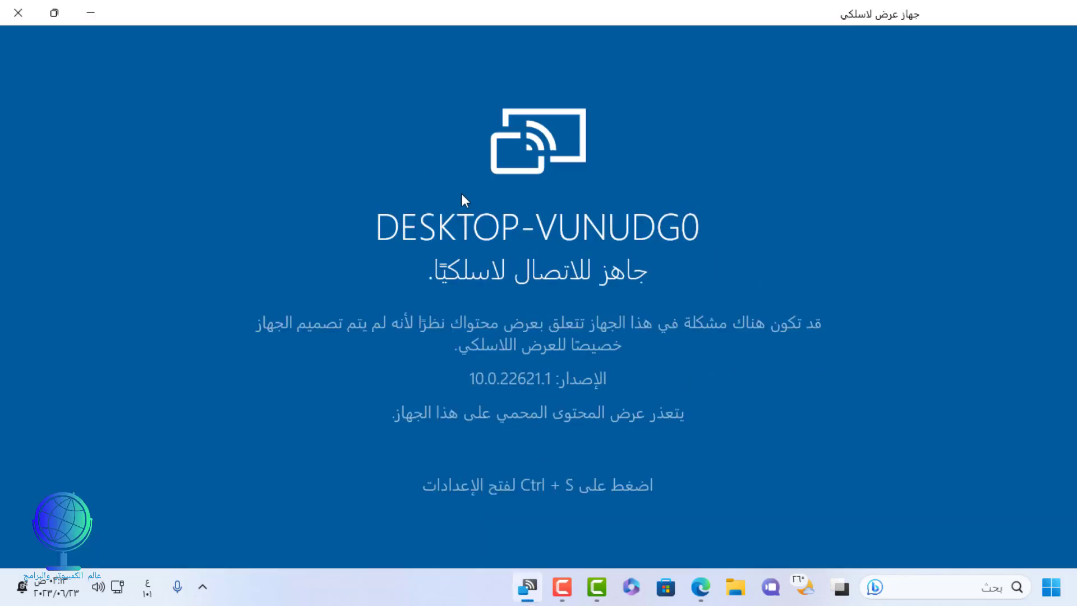